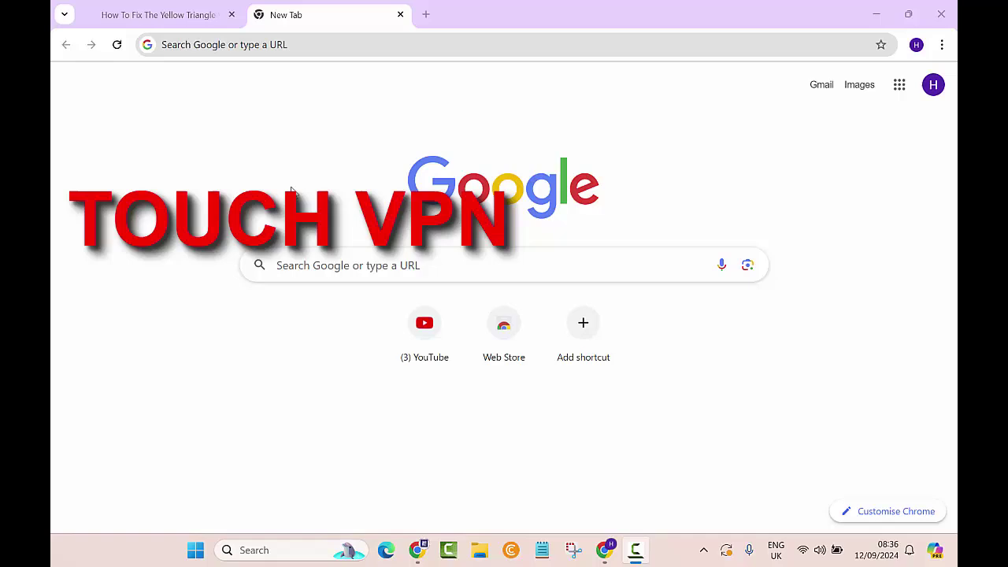
Run a Google search for 'touchvpn' to find the Touch VPN Web Store listing
{"action": "left_click", "coordinate": [296, 266]}
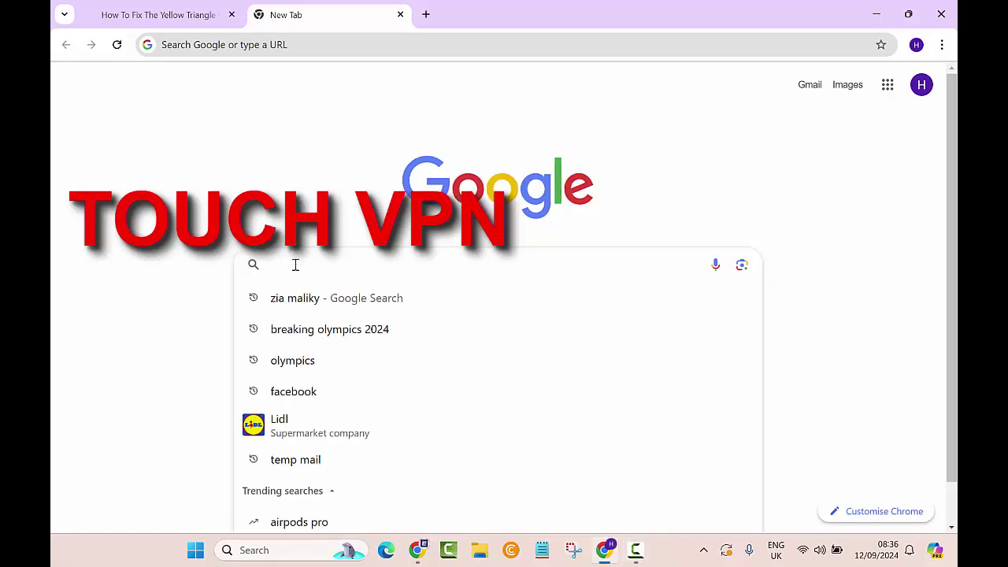
{"action": "type", "text": "to"}
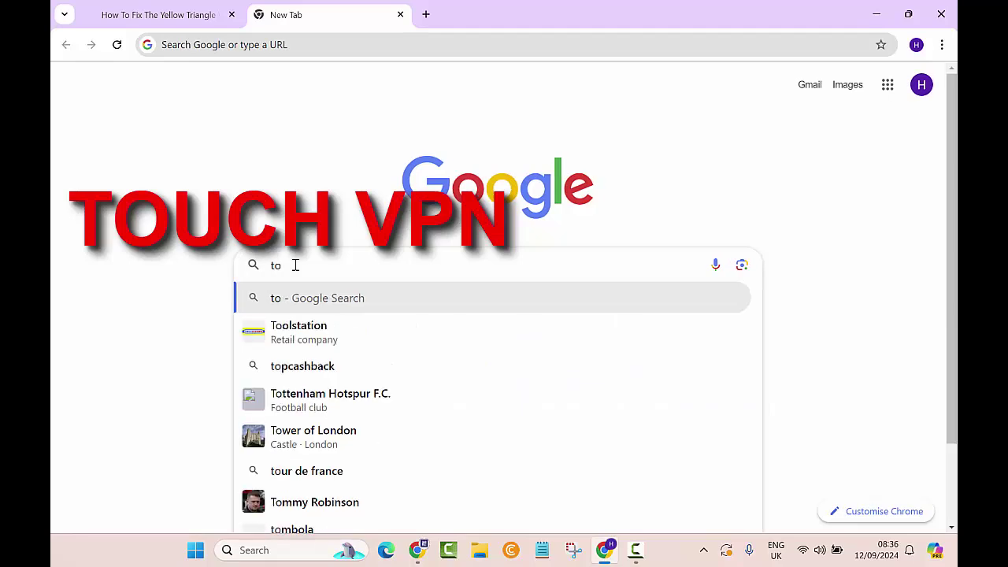
{"action": "type", "text": "uchv"}
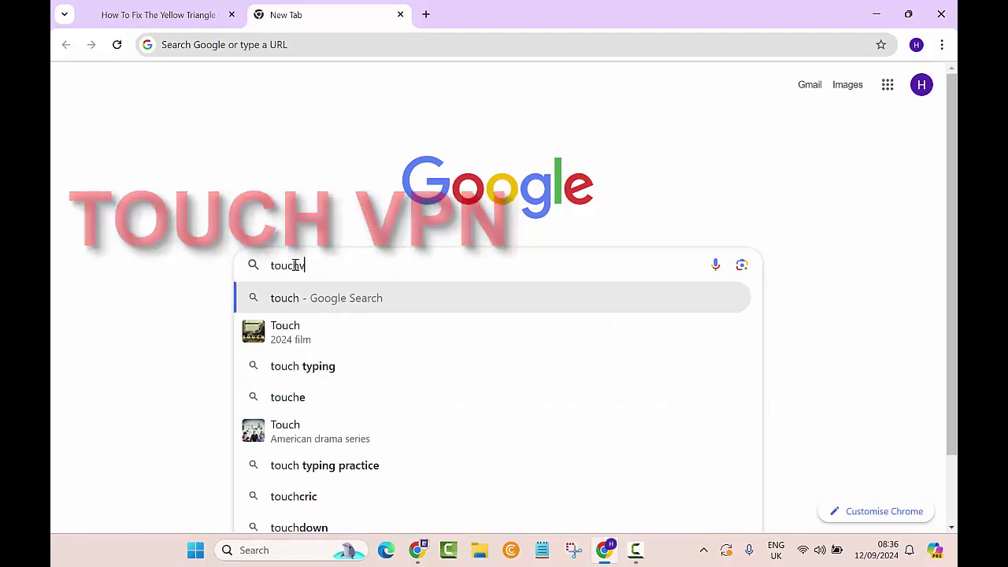
{"action": "type", "text": "pn"}
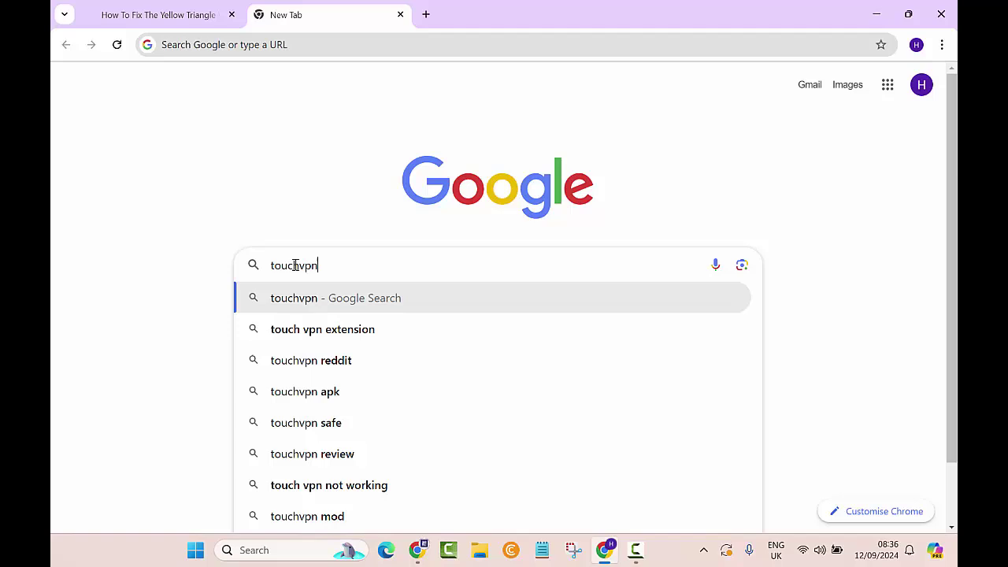
{"action": "key", "text": "Return"}
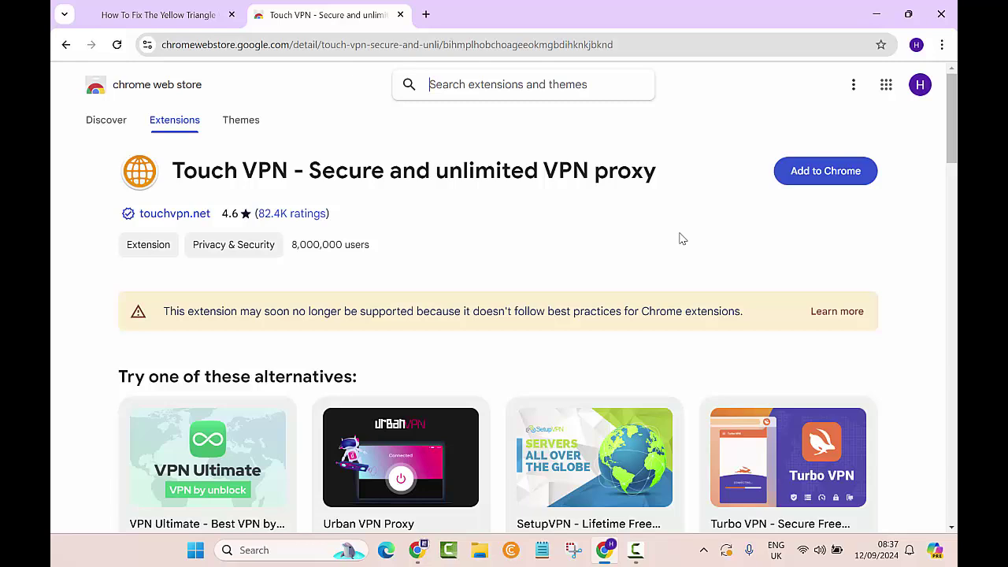
Add the Touch VPN extension to Chrome and confirm the installation
{"action": "left_click", "coordinate": [808, 177]}
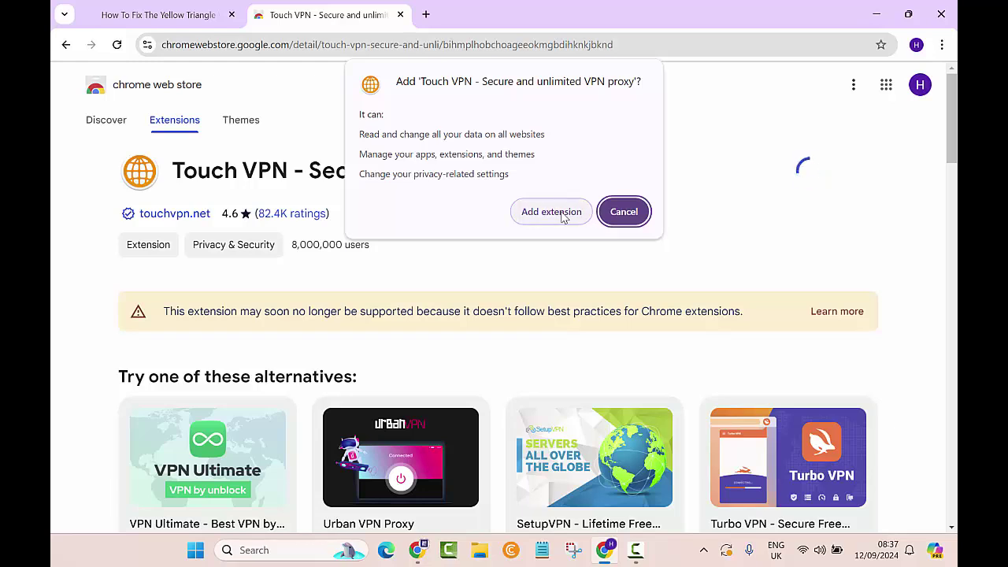
{"action": "left_click", "coordinate": [564, 214]}
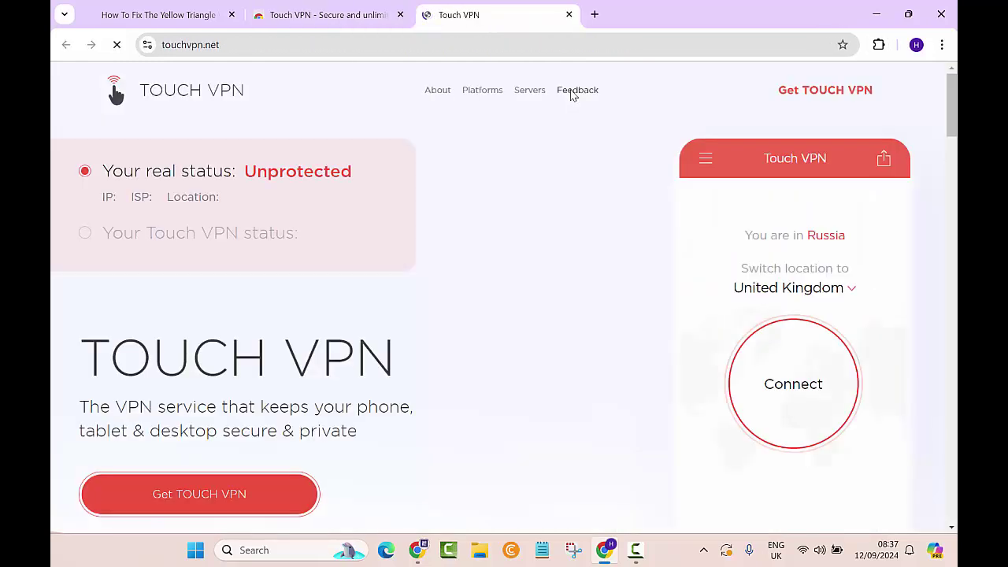
Connect Touch VPN from the touchvpn.net page and pin the extension to the toolbar
{"action": "left_click", "coordinate": [794, 383]}
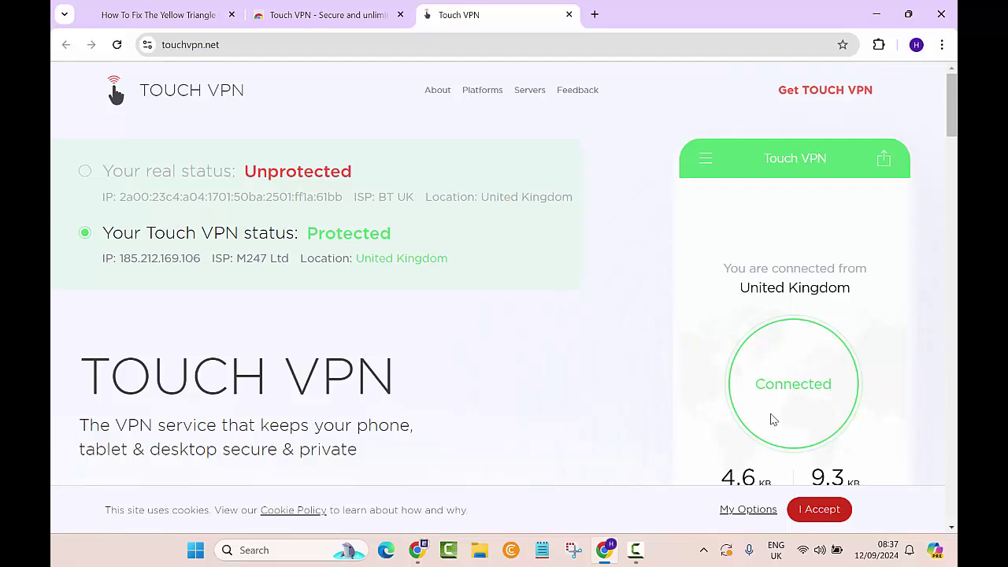
{"action": "scroll", "coordinate": [797, 405], "scroll_direction": "down", "scroll_amount": 1}
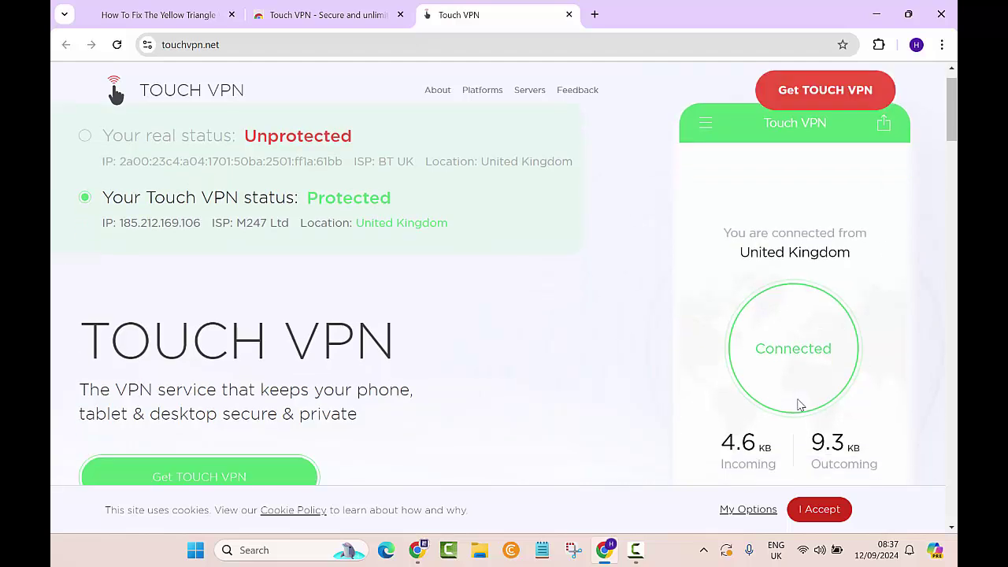
{"action": "scroll", "coordinate": [798, 405], "scroll_direction": "up", "scroll_amount": 1}
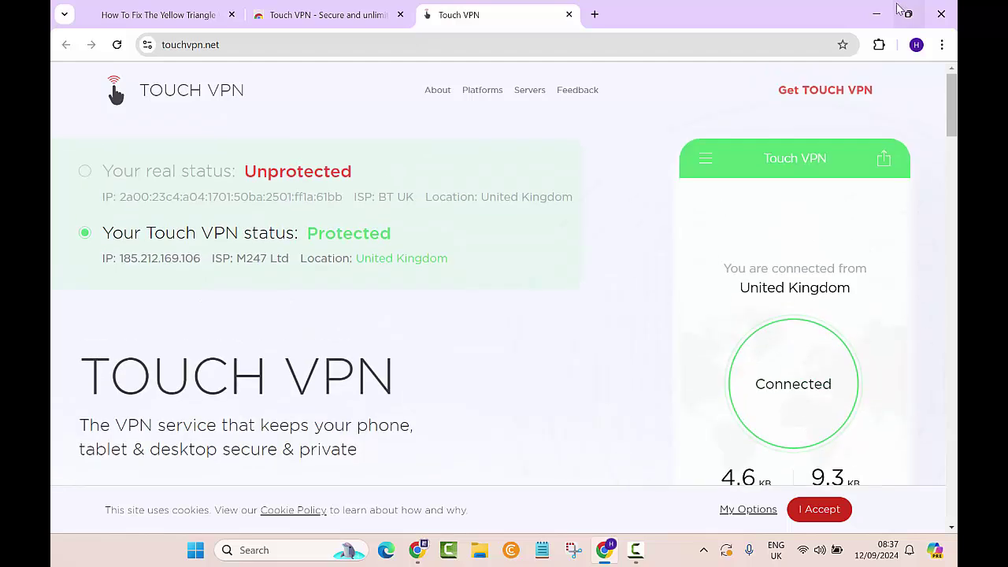
{"action": "left_click", "coordinate": [879, 43]}
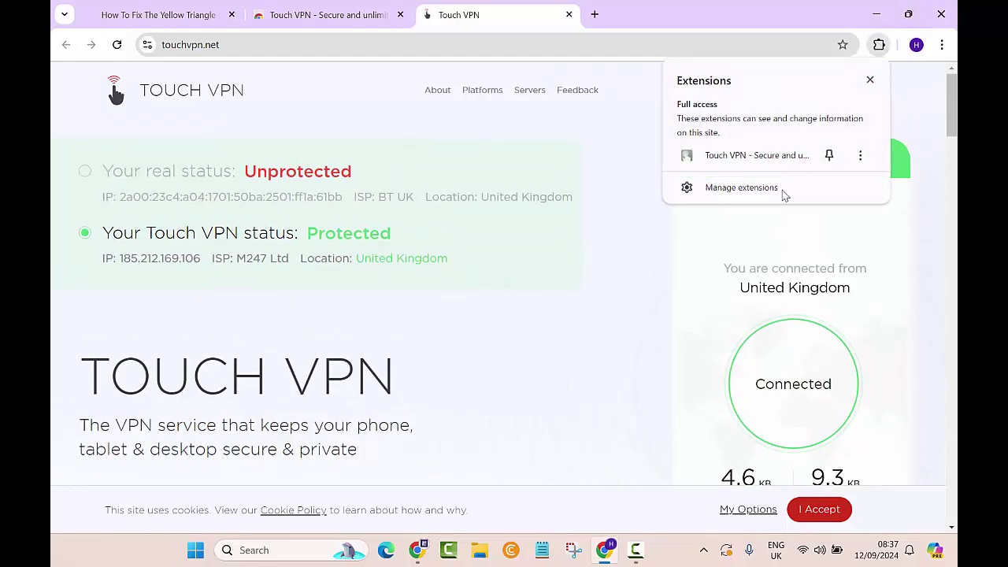
{"action": "left_click", "coordinate": [829, 157]}
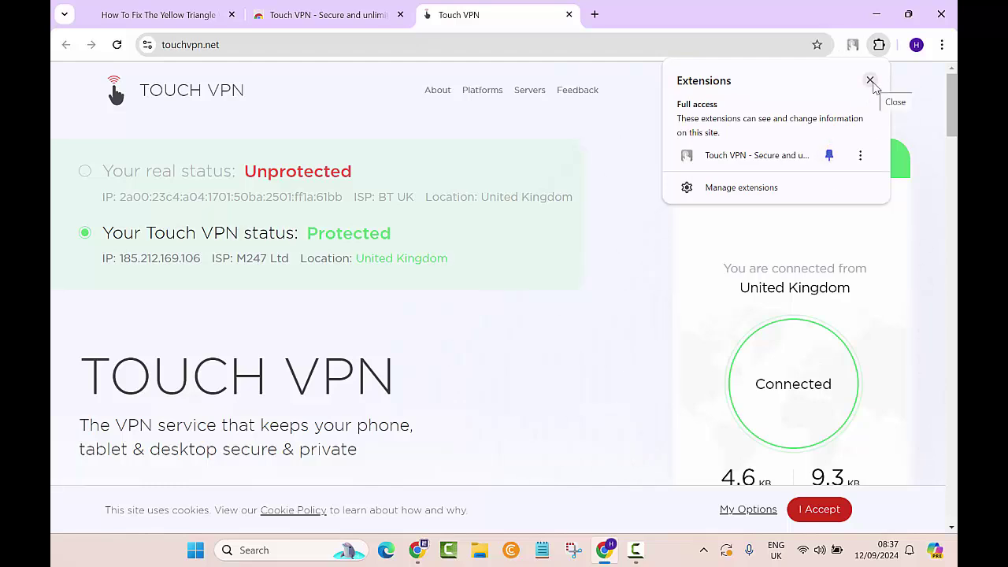
Change the Touch VPN location from Best Choice to Canada in the extension popup
{"action": "left_click", "coordinate": [852, 46]}
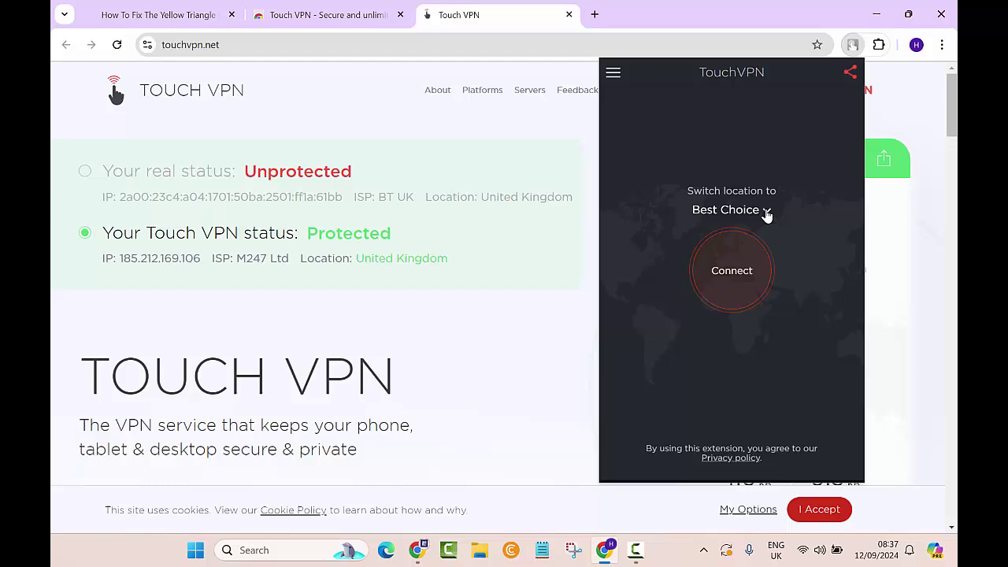
{"action": "left_click", "coordinate": [767, 211]}
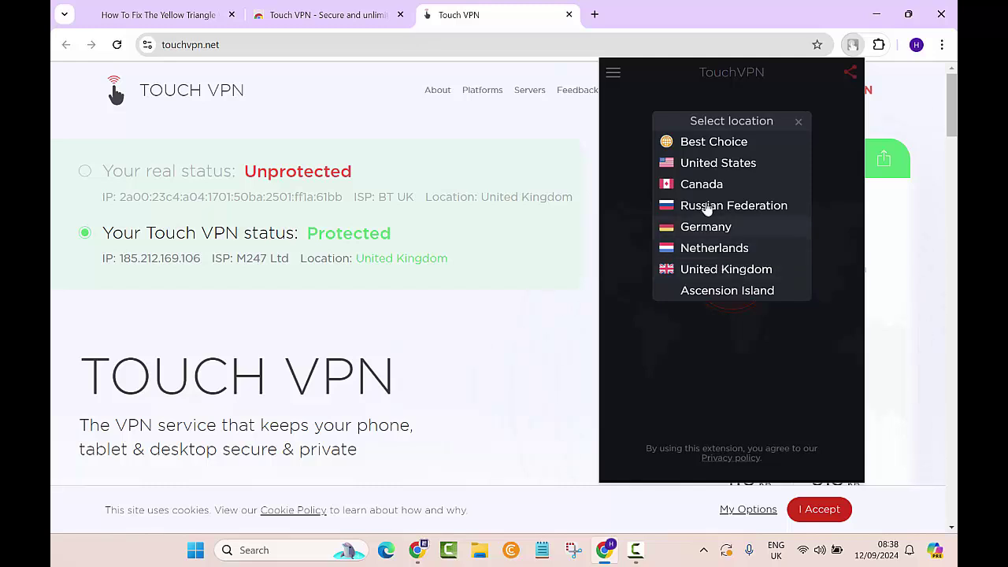
{"action": "left_click", "coordinate": [702, 185]}
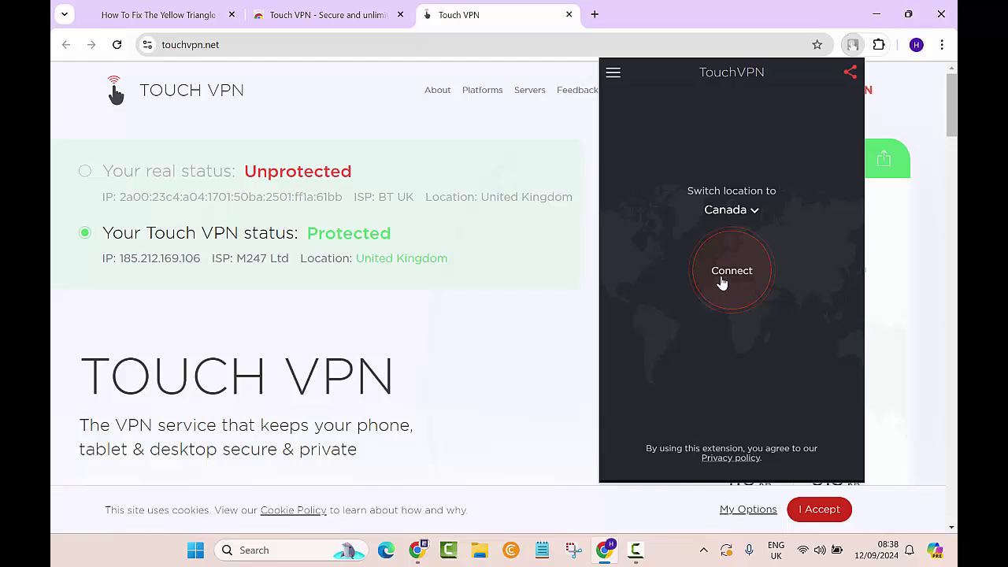
Search Google for 'what is my ip' in a new tab and scroll to the WhatIsMyIP.com result
{"action": "left_click", "coordinate": [595, 14]}
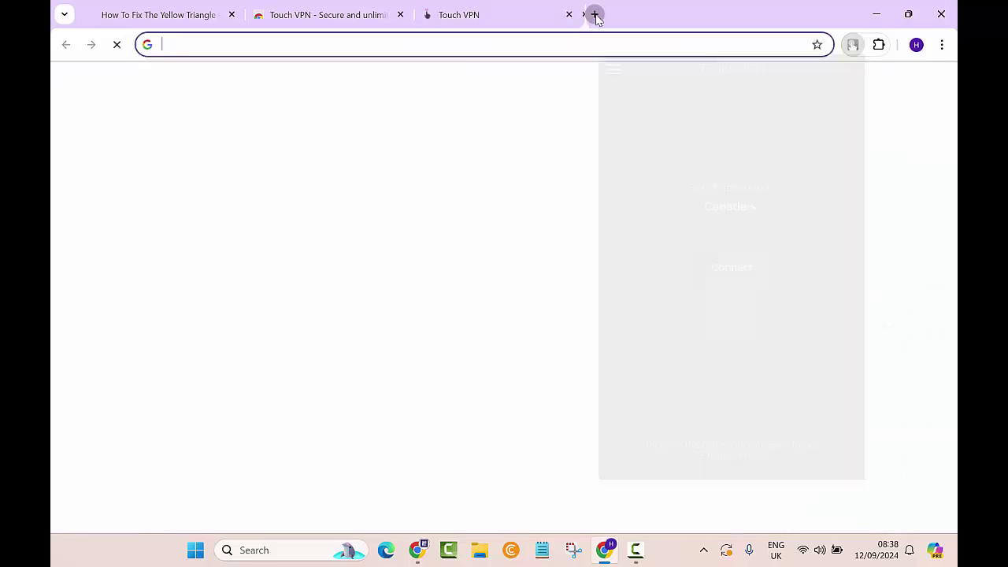
{"action": "type", "text": "what'"}
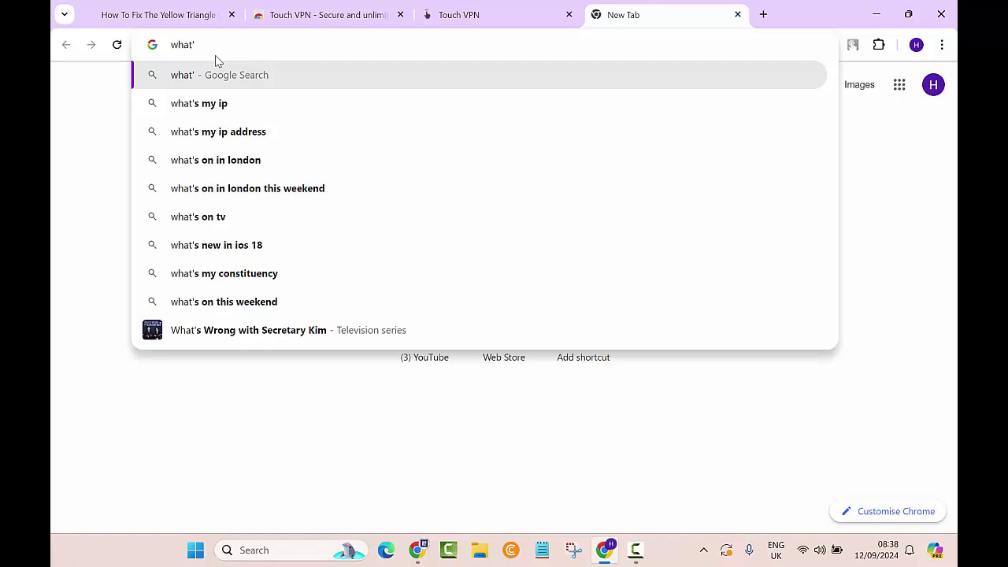
{"action": "key", "text": "BackSpace"}
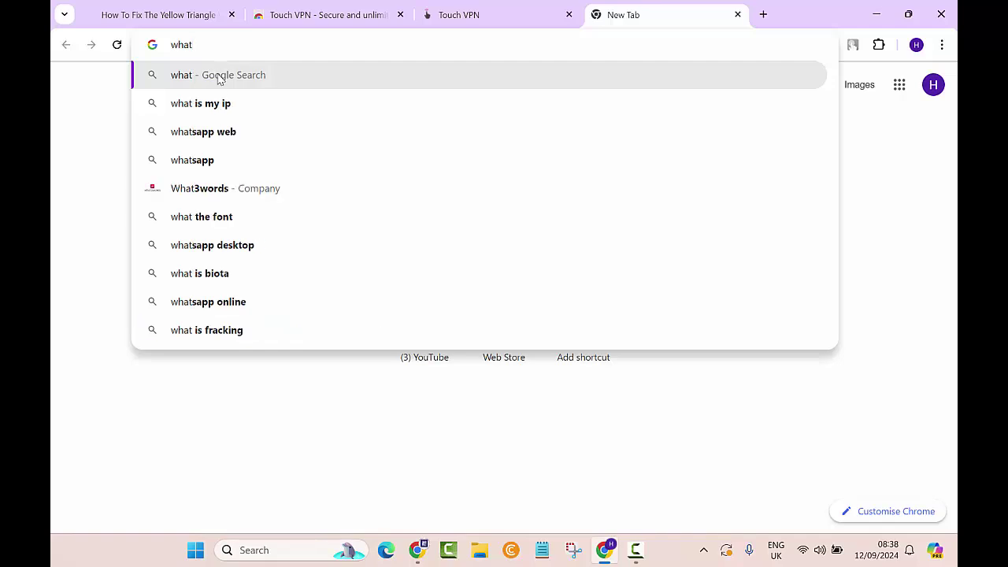
{"action": "key", "text": "Down"}
{"action": "key", "text": "Return"}
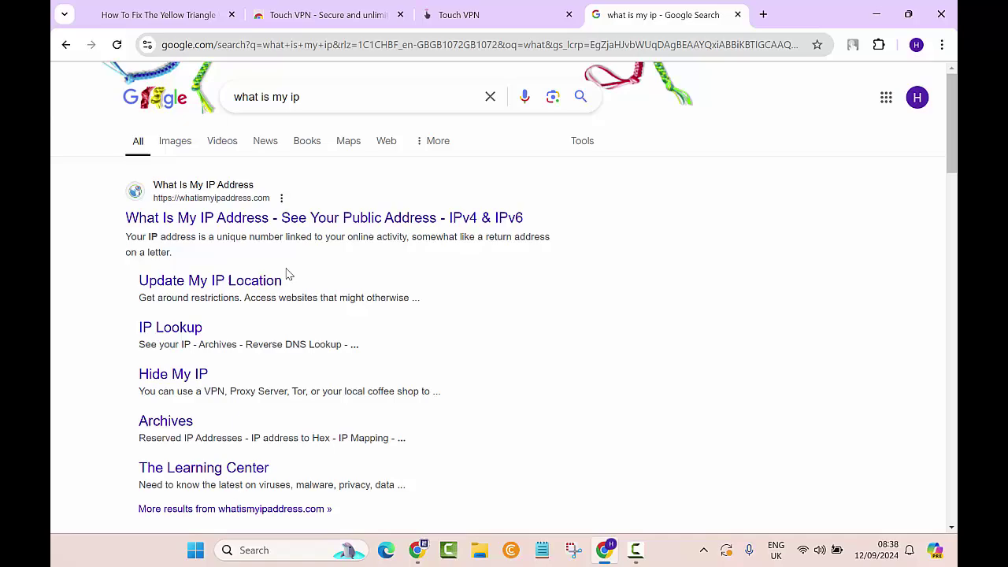
{"action": "scroll", "coordinate": [287, 273], "scroll_direction": "down", "scroll_amount": 5}
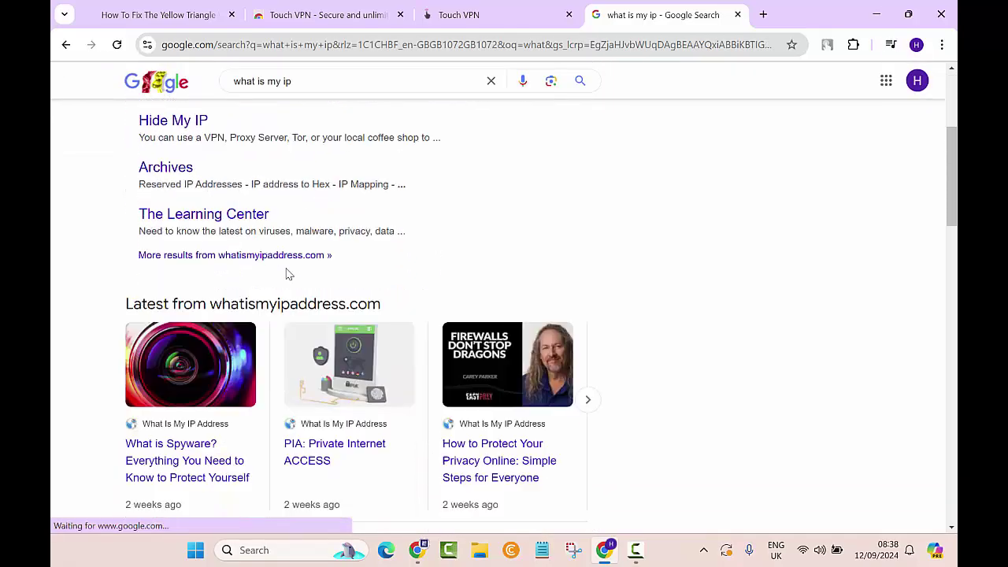
{"action": "scroll", "coordinate": [287, 273], "scroll_direction": "down", "scroll_amount": 2}
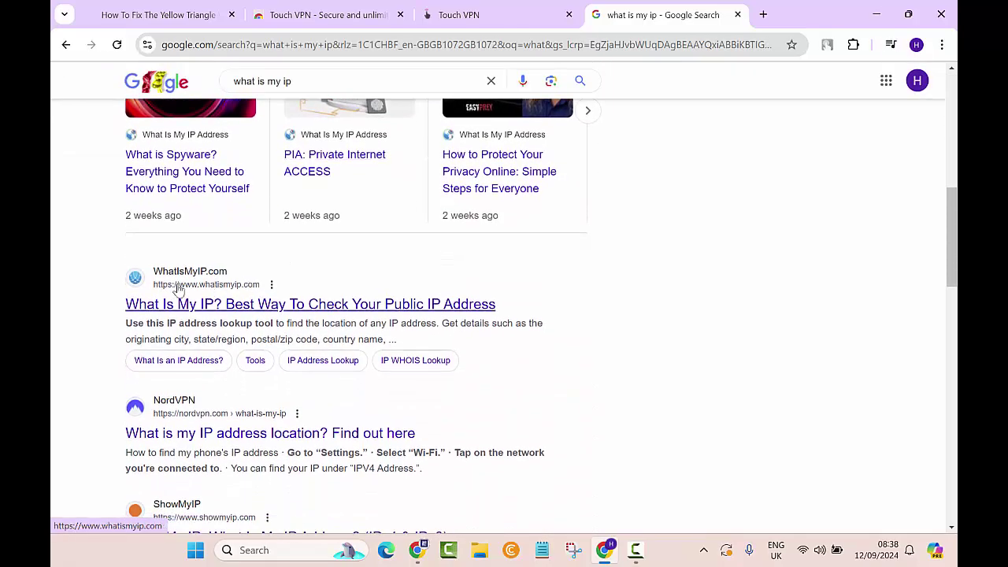
Open WhatIsMyIP.com, accept cookies, and view the London, ENG GB location with British Telecommunications ISP
{"action": "left_click", "coordinate": [286, 306]}
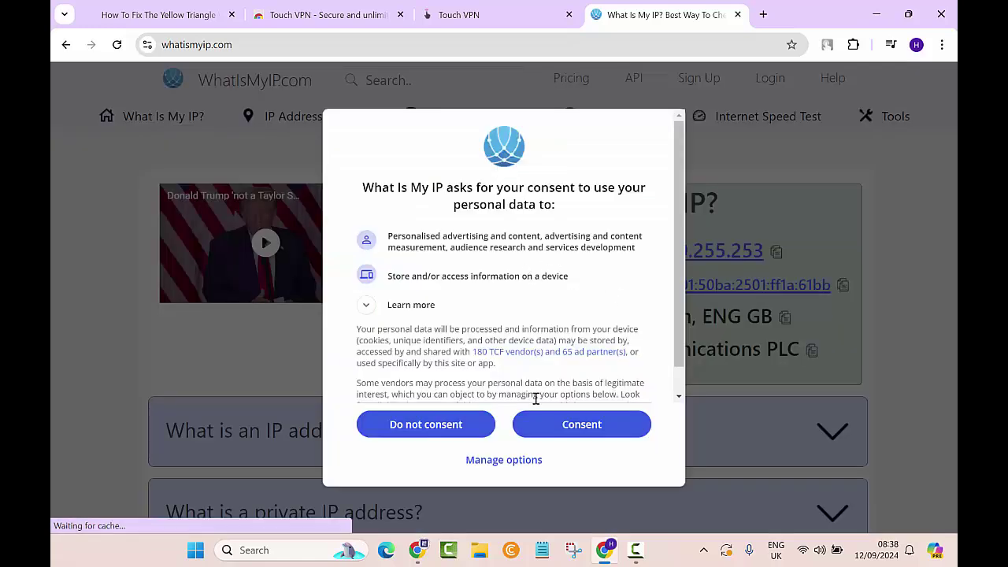
{"action": "left_click", "coordinate": [567, 427]}
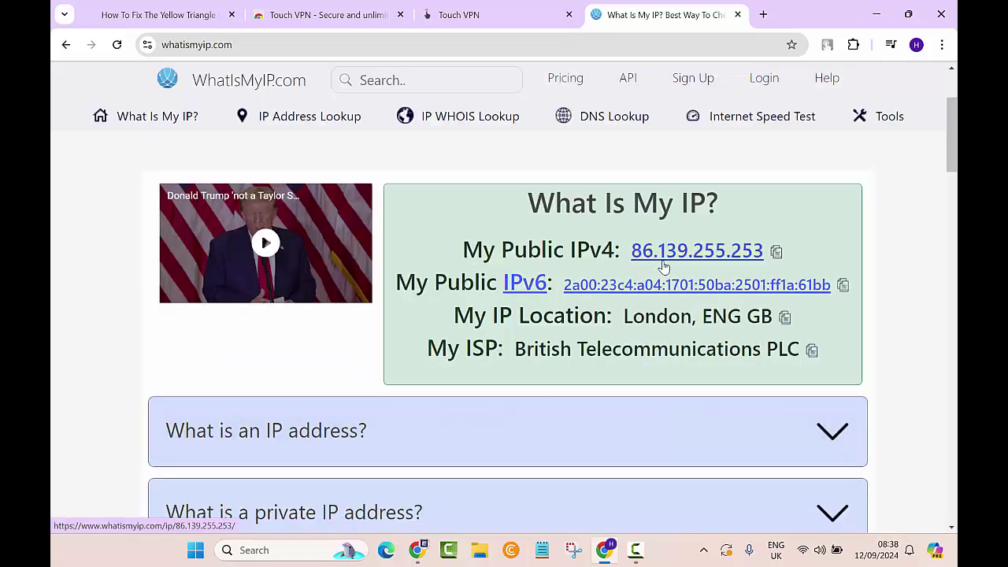
{"action": "scroll", "coordinate": [473, 365], "scroll_direction": "down", "scroll_amount": 1}
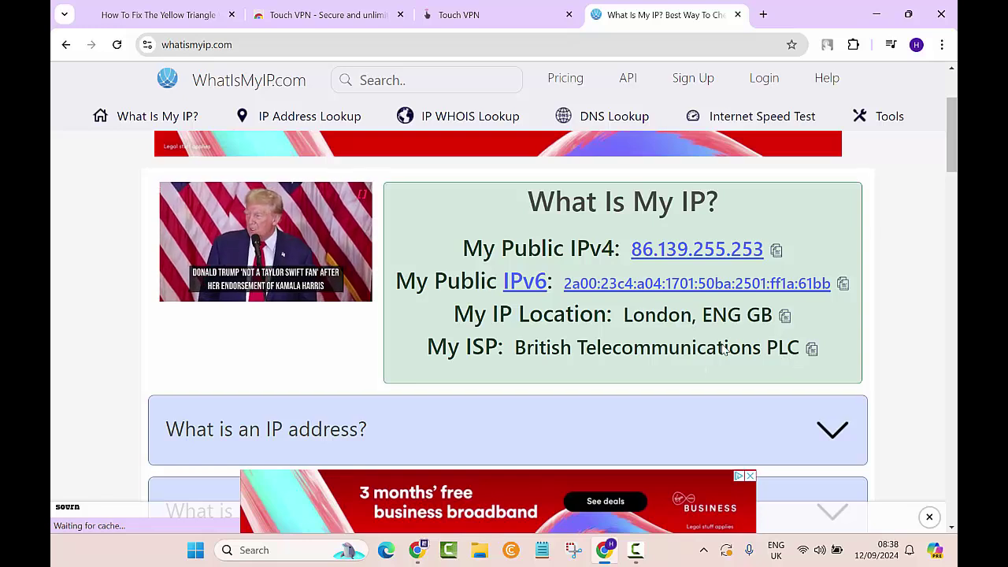
Pick Germany as the Touch VPN location and connect through it
{"action": "left_click", "coordinate": [500, 17]}
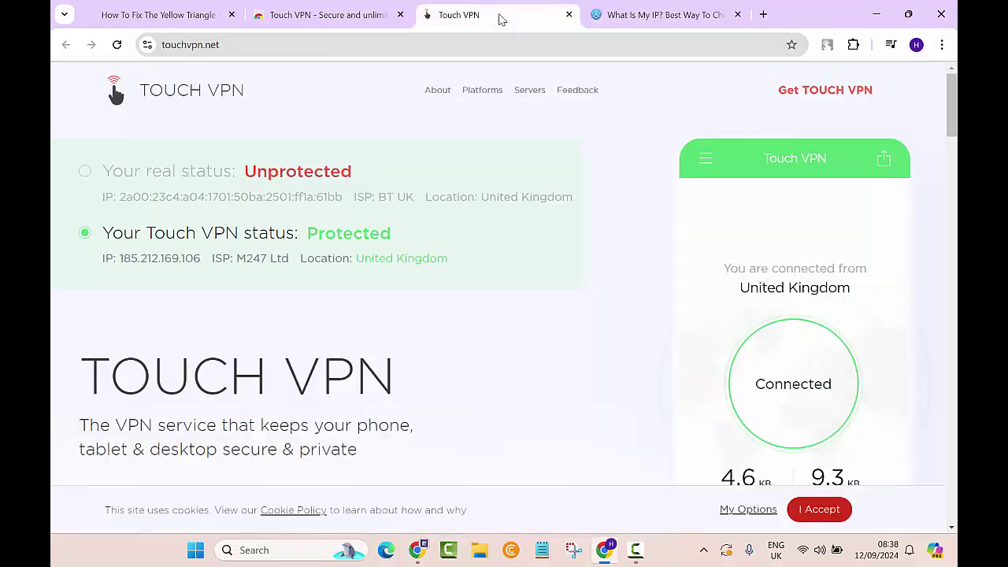
{"action": "left_click", "coordinate": [669, 13]}
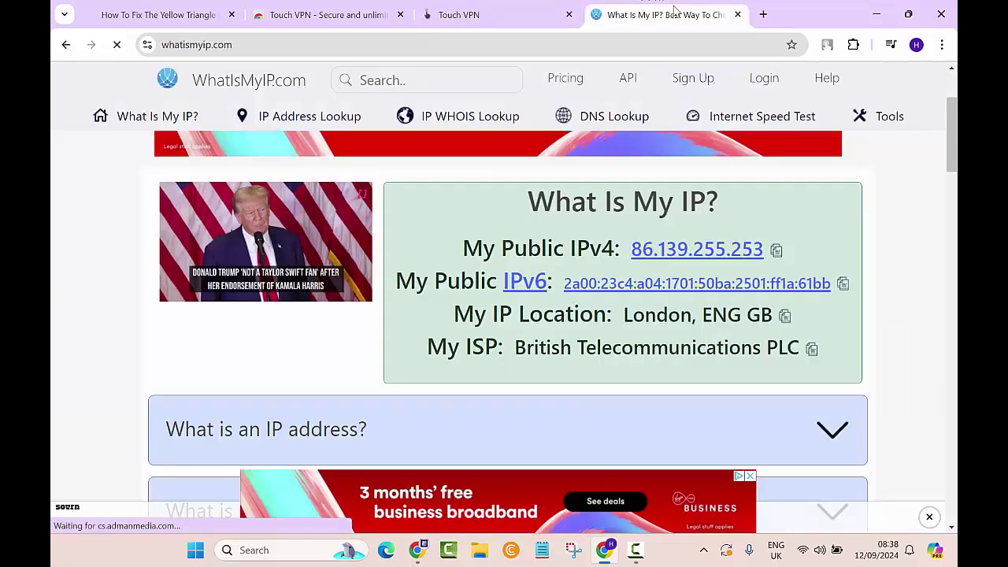
{"action": "left_click", "coordinate": [827, 45]}
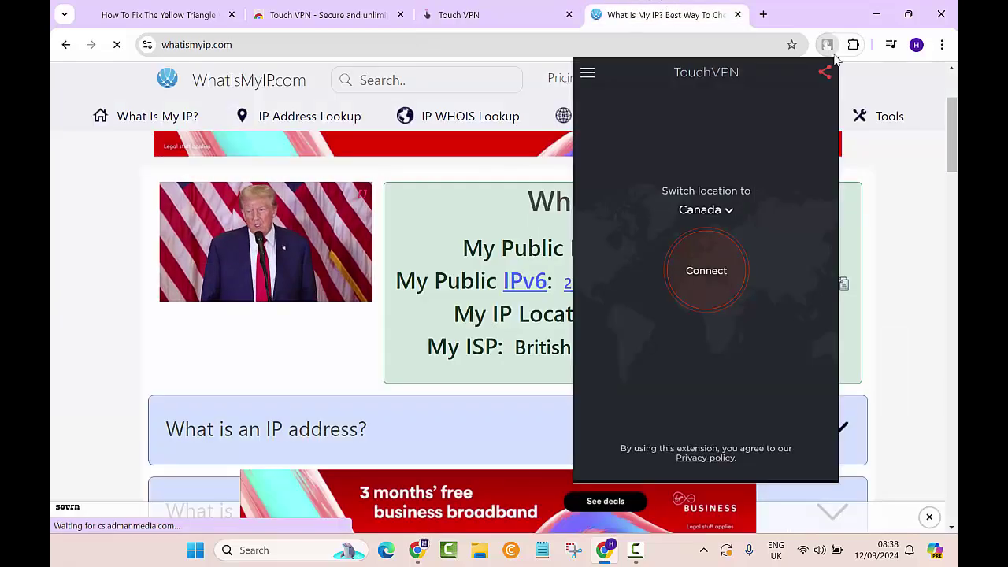
{"action": "left_click", "coordinate": [728, 210]}
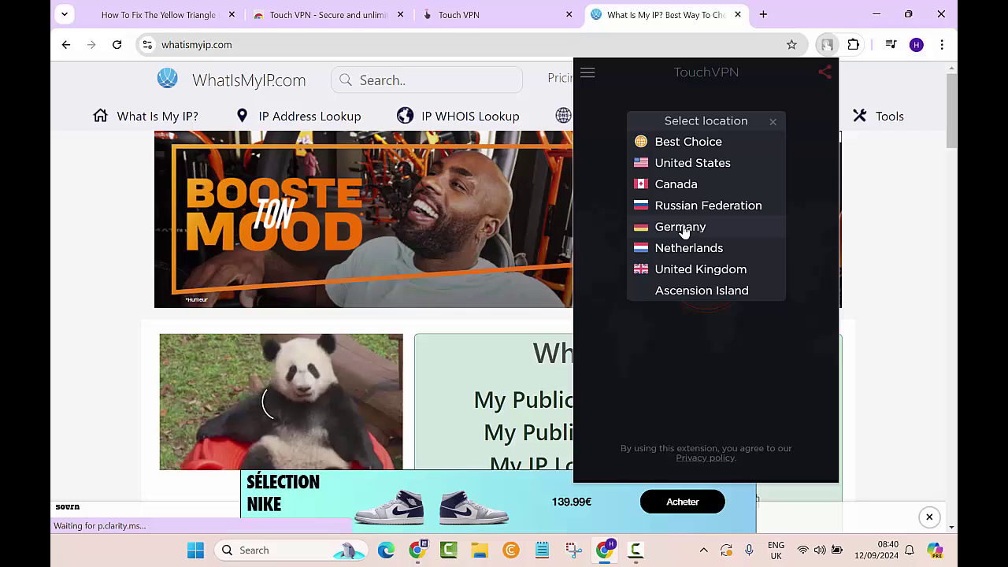
{"action": "left_click", "coordinate": [681, 227]}
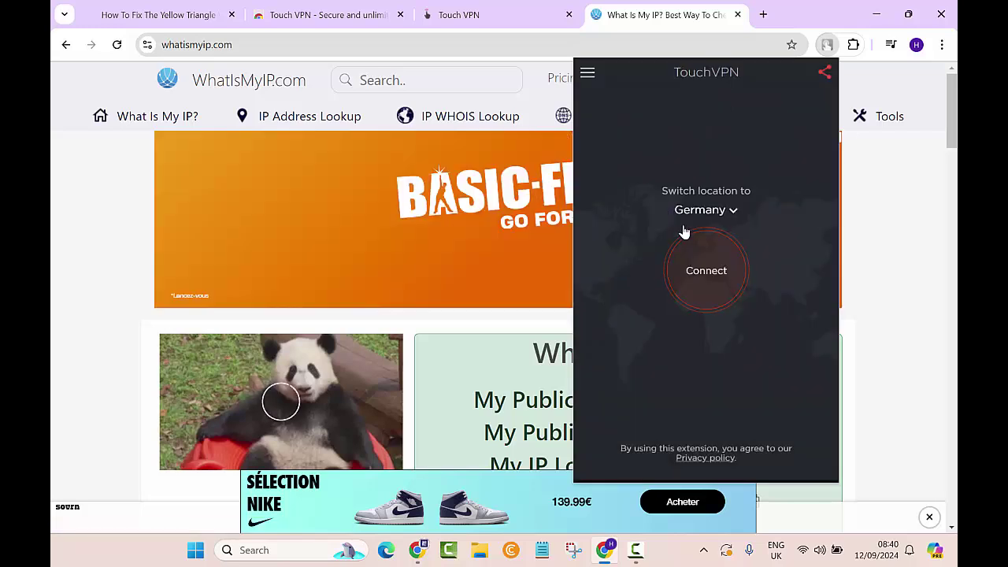
{"action": "left_click", "coordinate": [700, 271]}
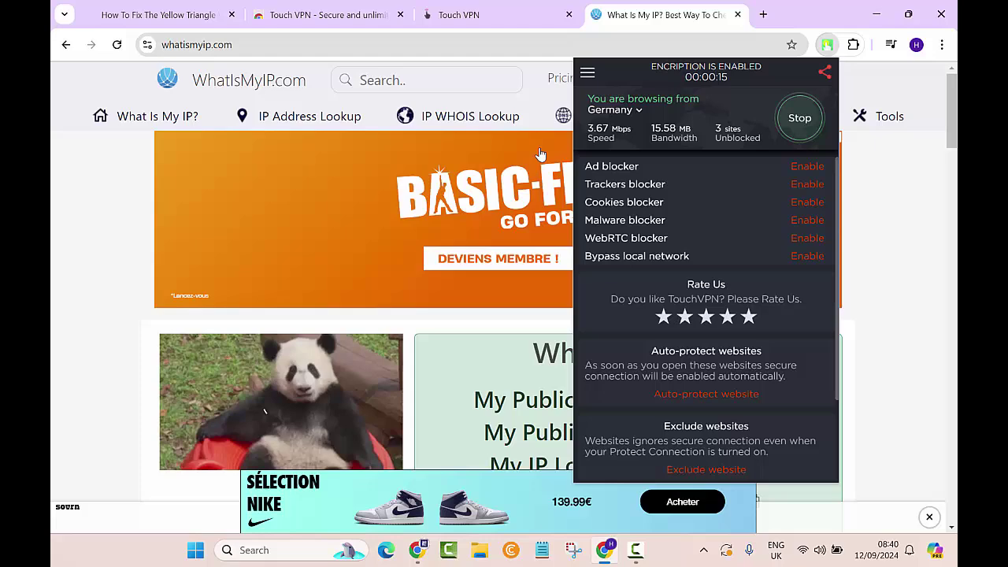
Close the VPN popup and reload WhatIsMyIP.com to see Isenburg, RP DE via Leaseweb Deutschland GmbH
{"action": "left_click", "coordinate": [77, 204]}
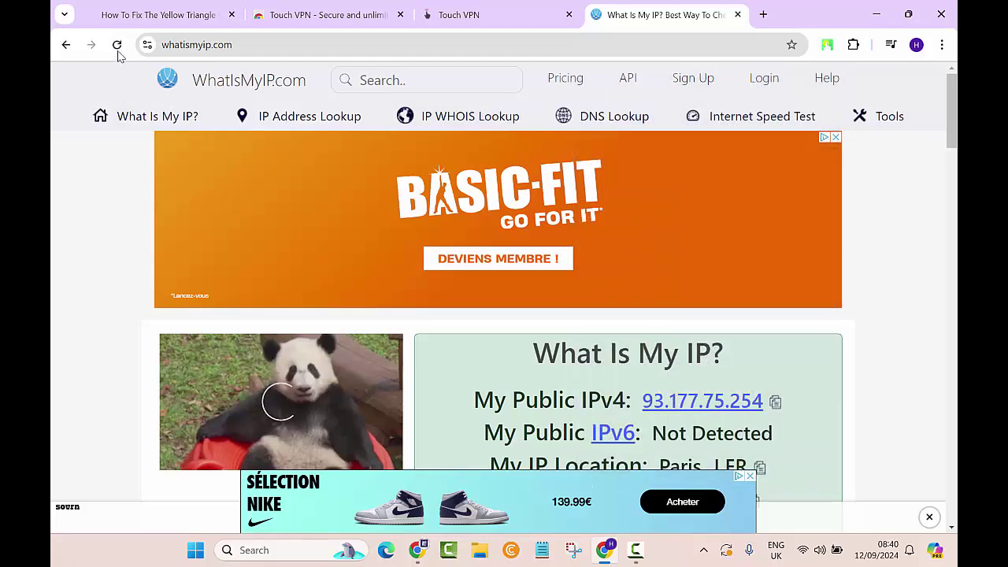
{"action": "left_click", "coordinate": [116, 45]}
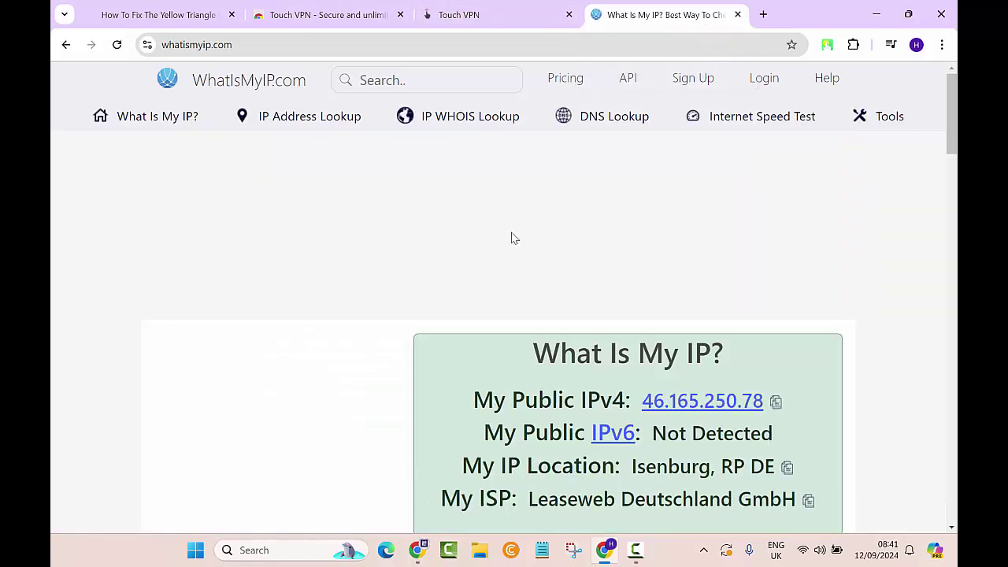
{"action": "scroll", "coordinate": [512, 238], "scroll_direction": "down", "scroll_amount": 2}
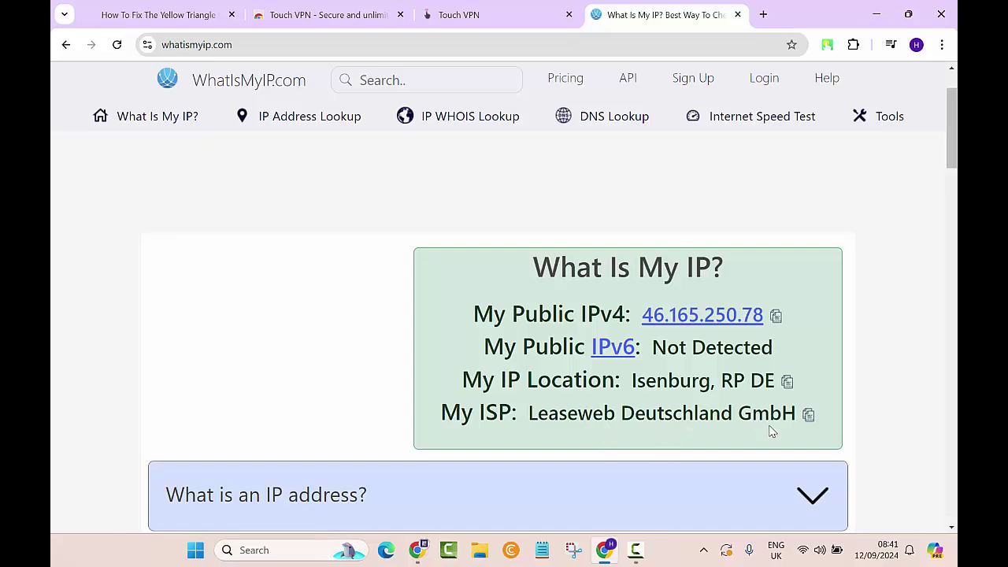
Copy the town name Isenburg and search Google for it in a new tab
{"action": "double_click", "coordinate": [676, 385]}
{"action": "key", "text": "ctrl+c"}
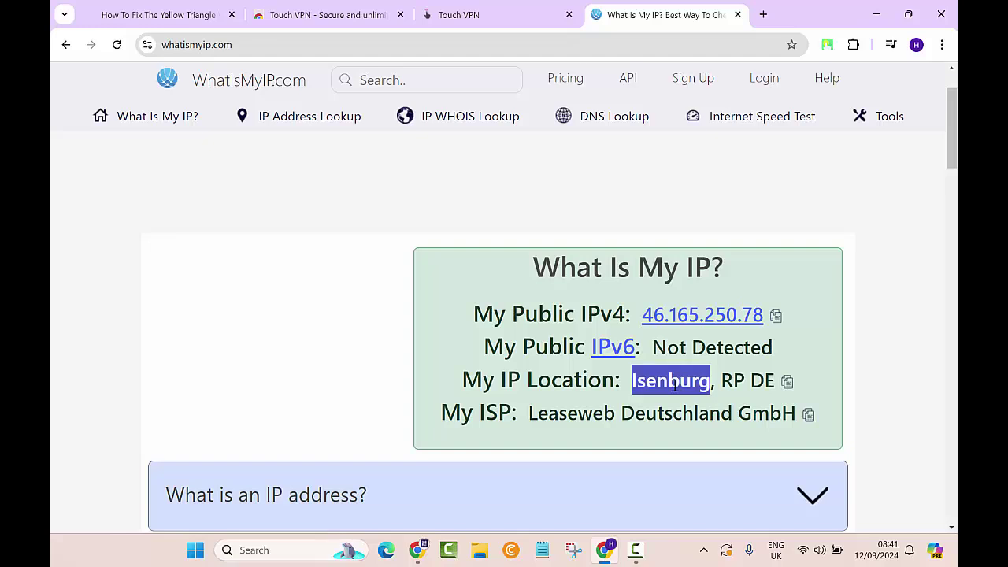
{"action": "left_click", "coordinate": [764, 14]}
{"action": "key", "text": "ctrl+v"}
{"action": "key", "text": "Return"}
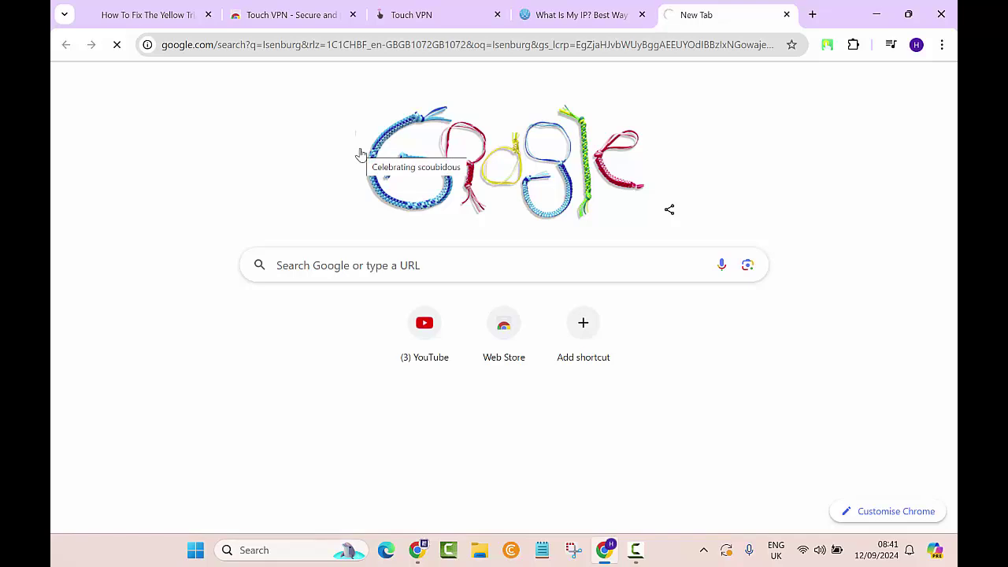
Refine the search to 'Isenburg which country' and return to the WhatIsMyIP tab
{"action": "left_click", "coordinate": [302, 97]}
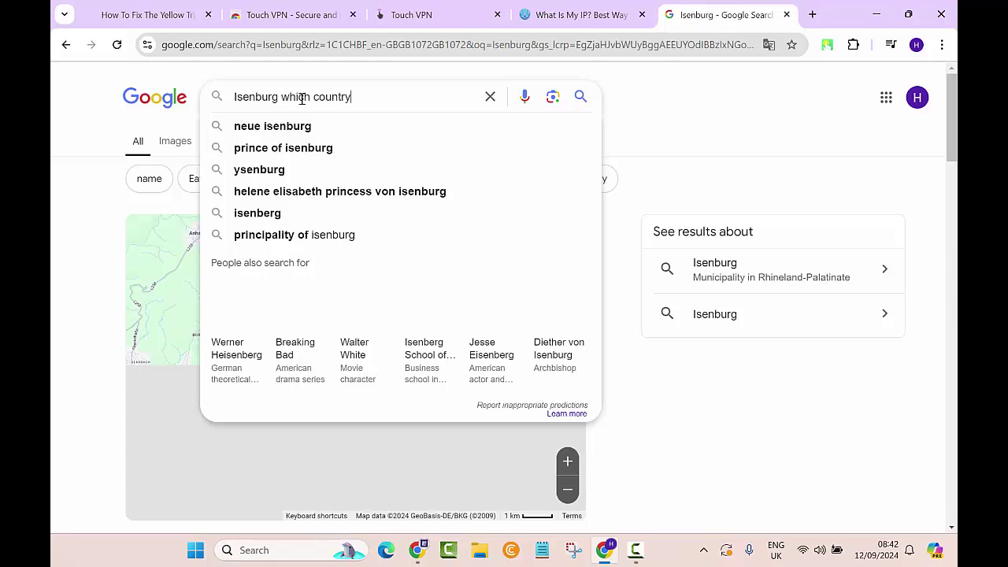
{"action": "type", "text": "which country"}
{"action": "key", "text": "Return"}
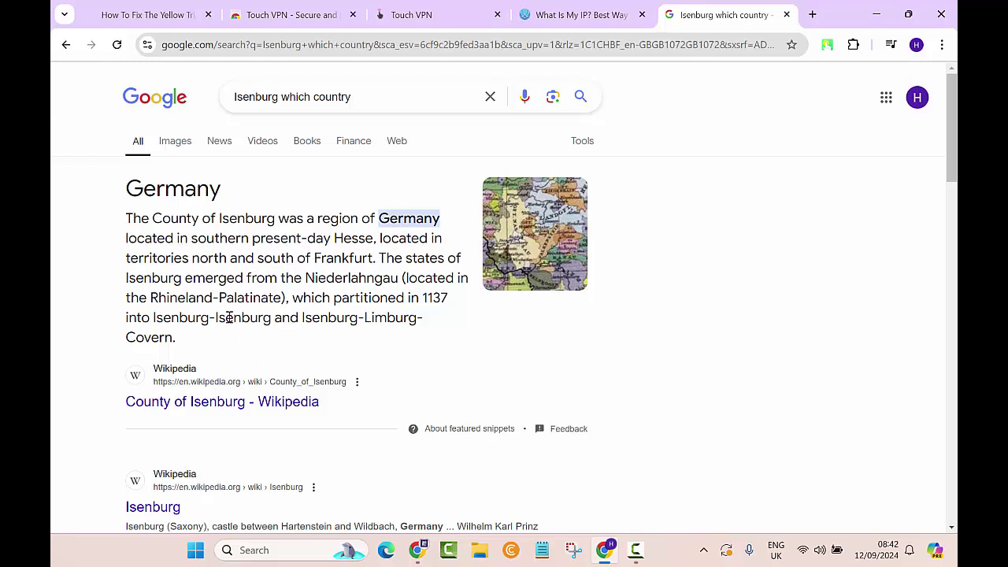
{"action": "left_click", "coordinate": [583, 14]}
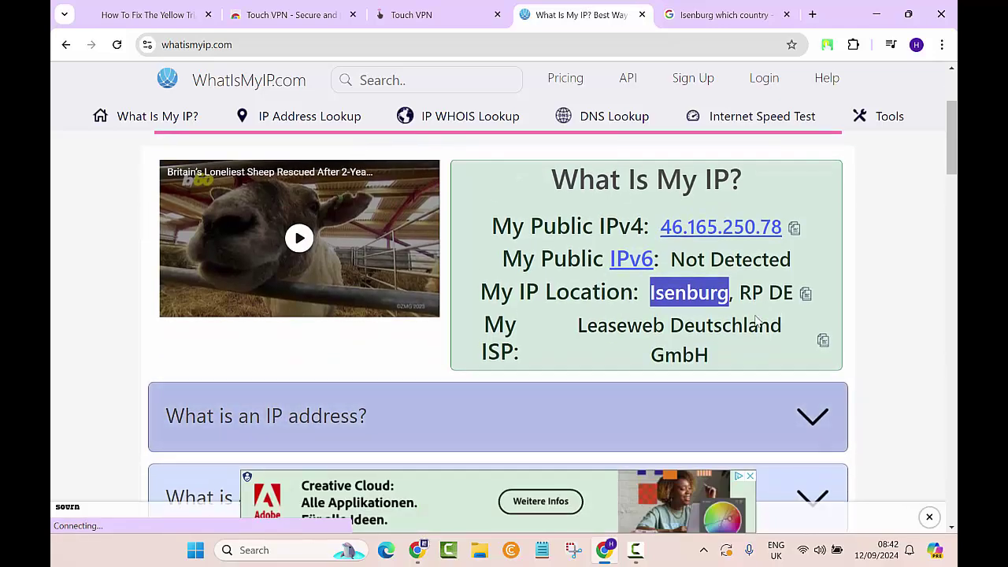
{"action": "left_click", "coordinate": [887, 280]}
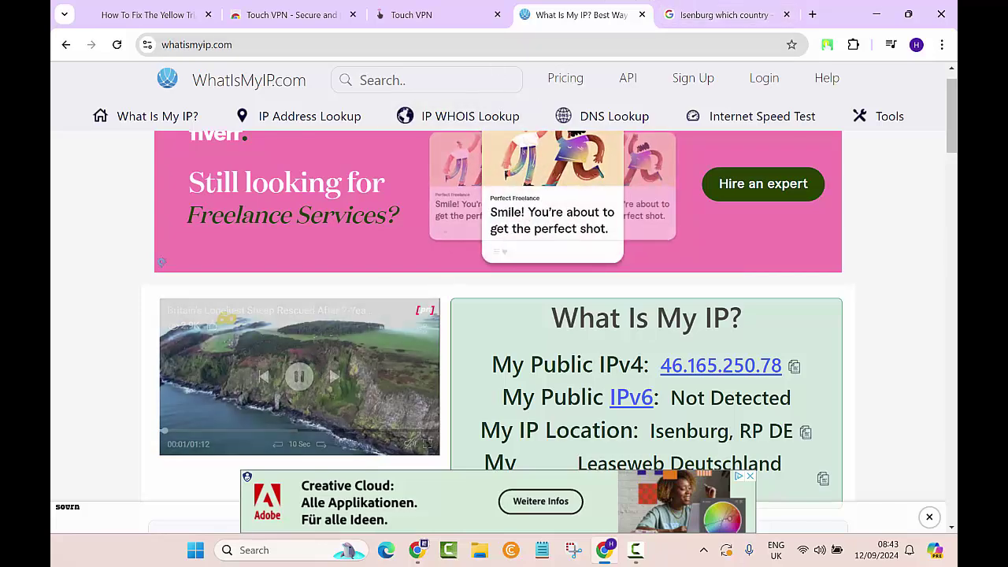
{"action": "mouse_move", "coordinate": [642, 556]}
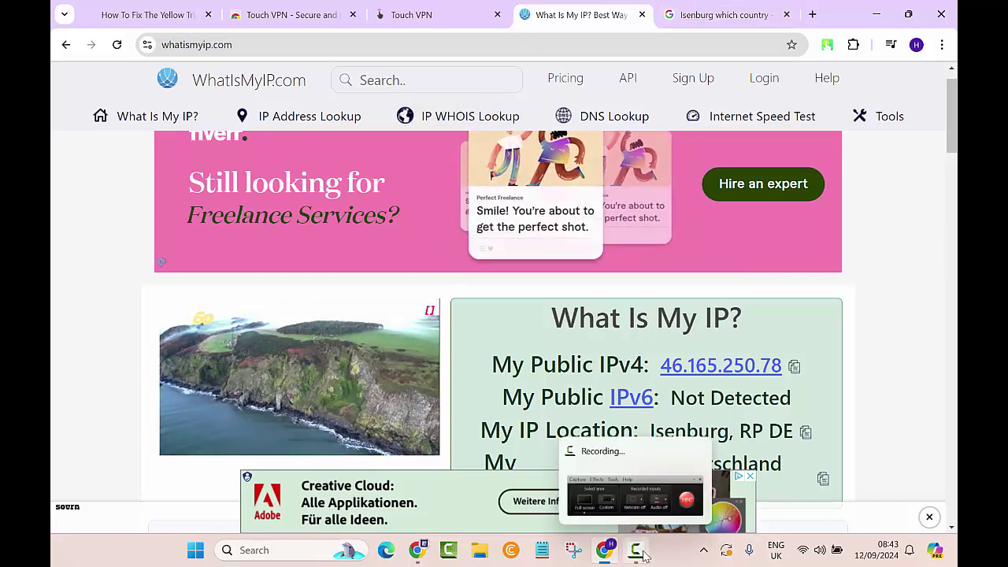
{"action": "left_click", "coordinate": [666, 520]}
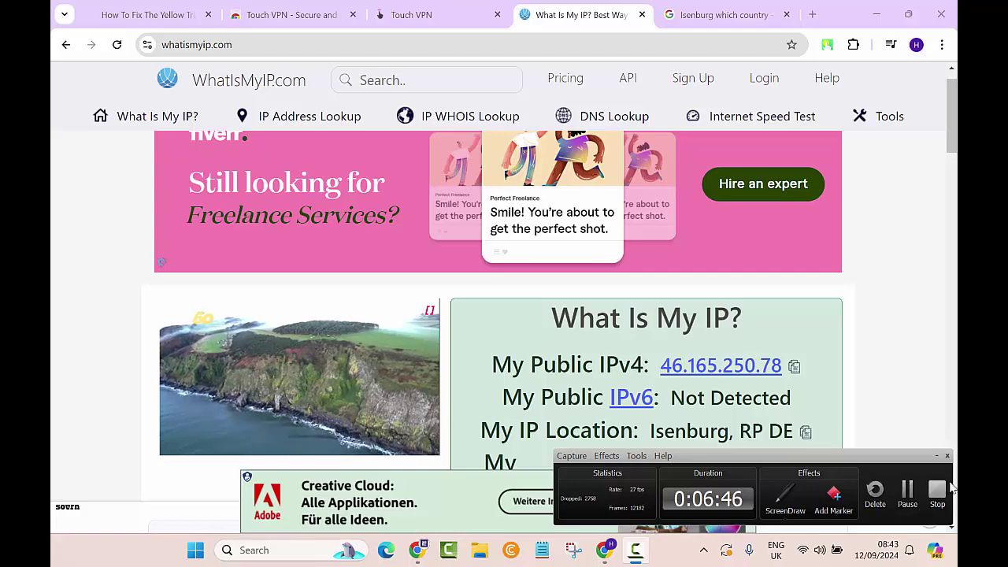